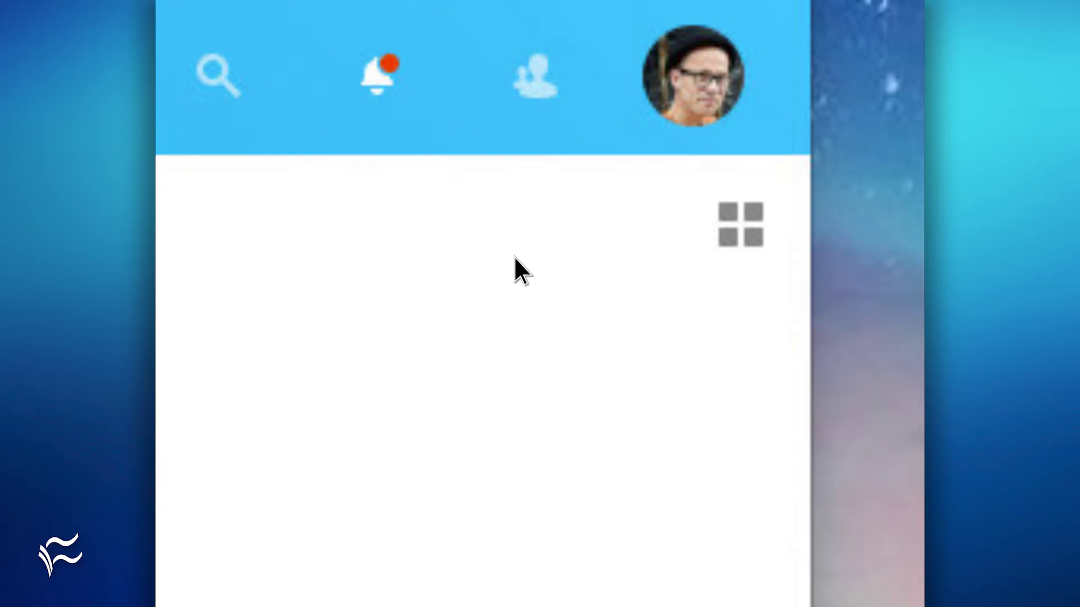
- Go to the Users management page from the avatar menu
{"action": "left_click", "coordinate": [697, 90]}
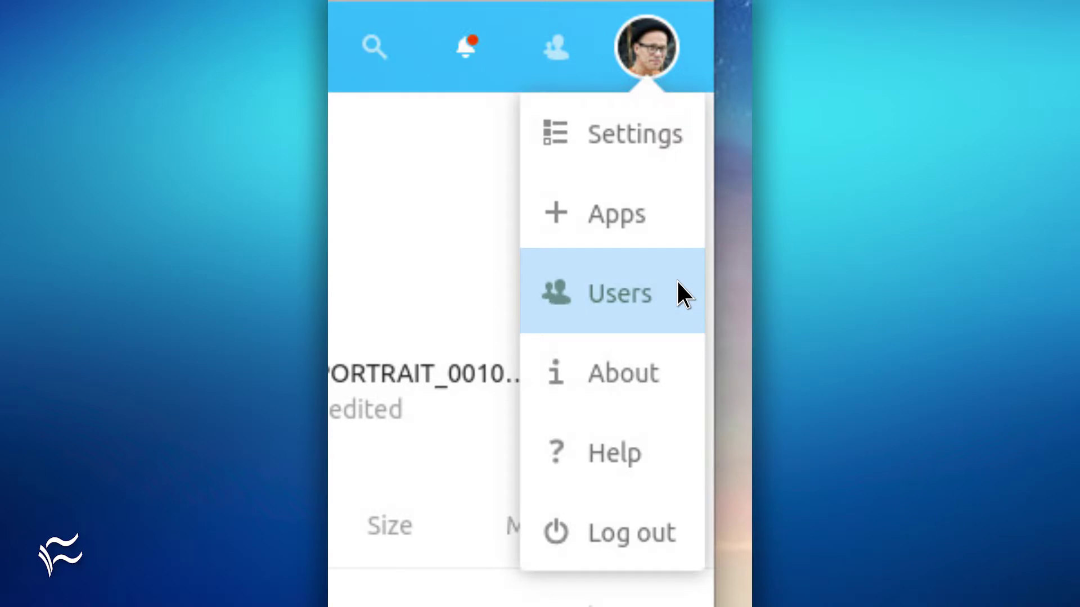
{"action": "left_click", "coordinate": [675, 280]}
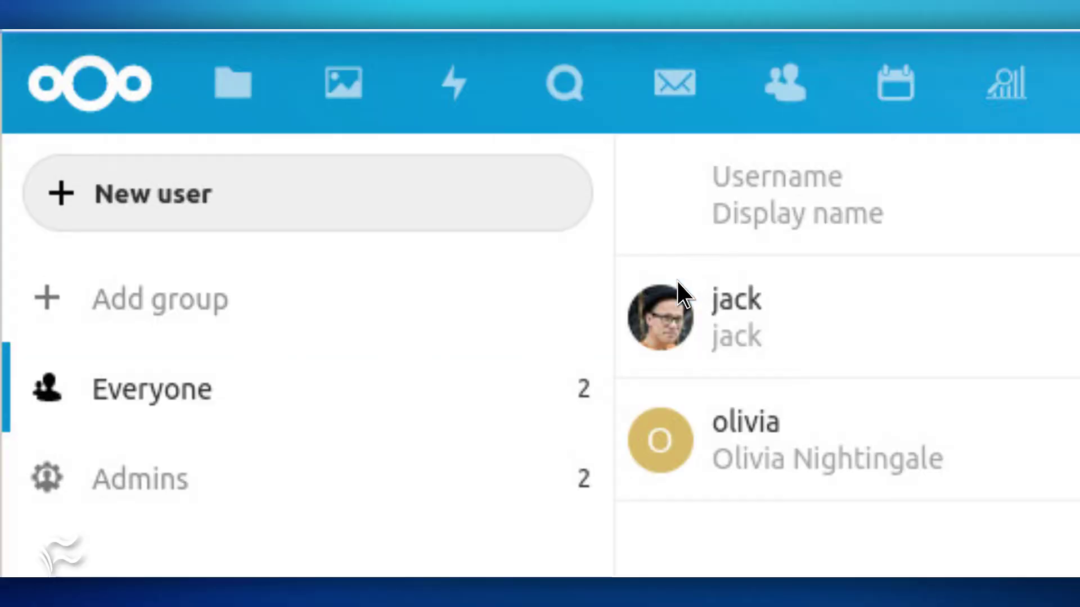
- Start adding a new group and confirm the administrator password
{"action": "left_click", "coordinate": [44, 295]}
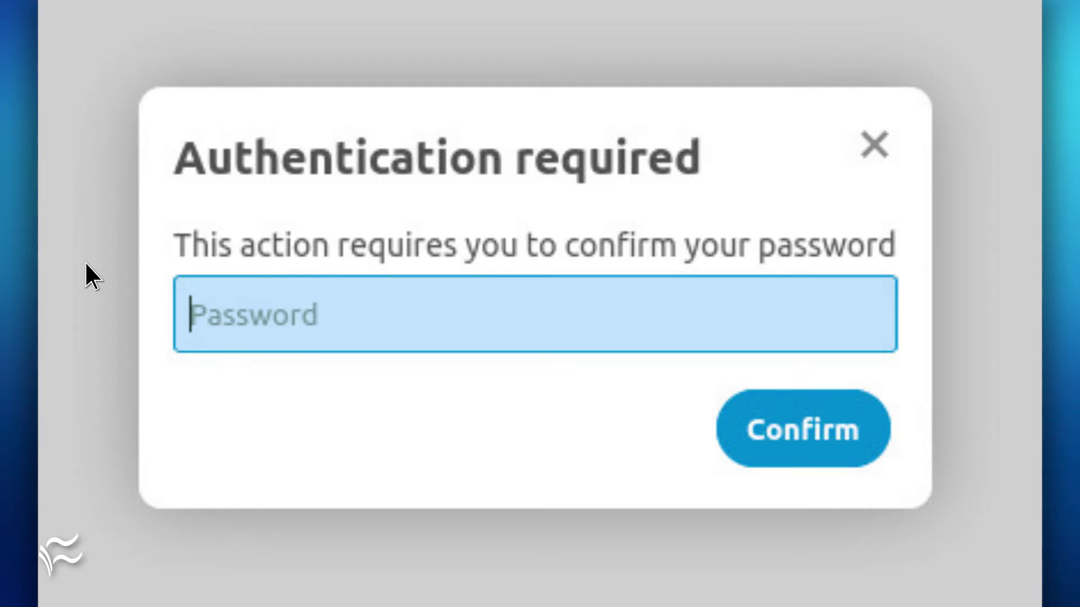
{"action": "left_click", "coordinate": [802, 429]}
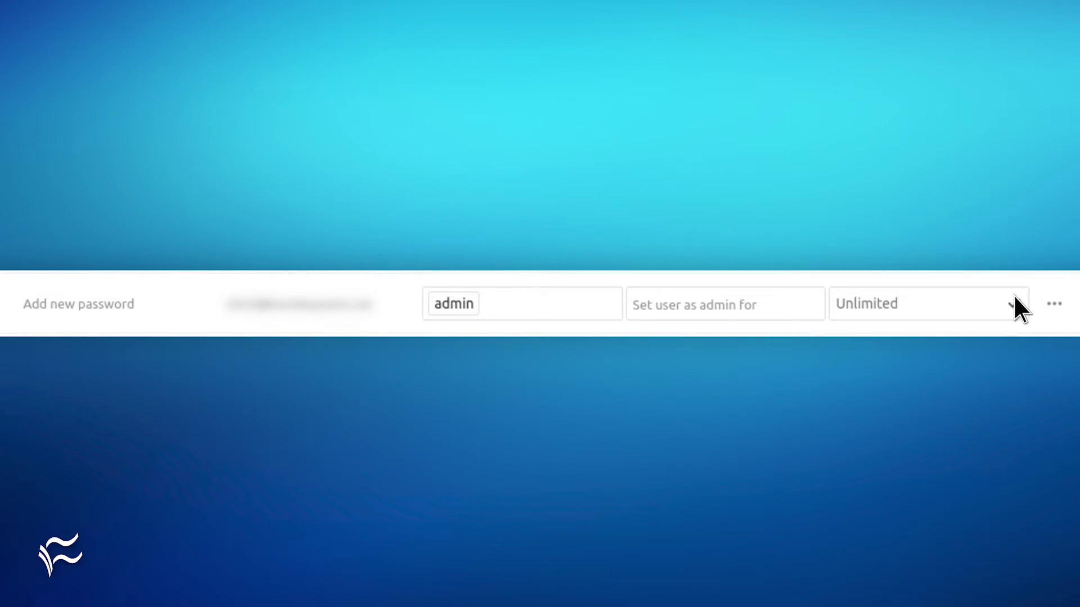
- Add the existing admin user to the Editorial group
{"action": "left_click", "coordinate": [518, 306]}
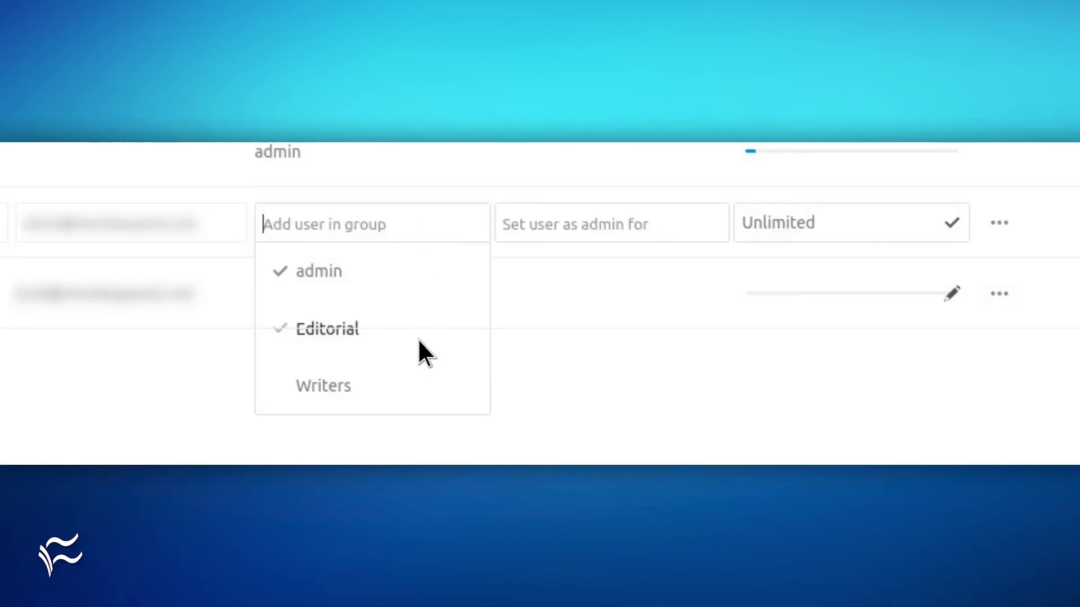
{"action": "left_click", "coordinate": [418, 329]}
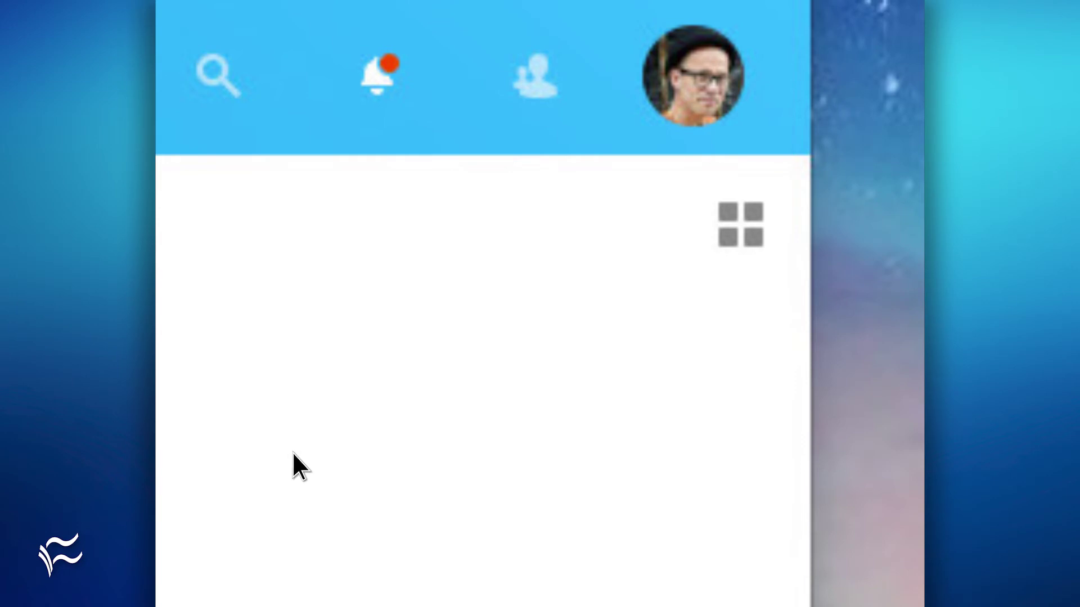
- Turn on enforced two-factor authentication and list the groups available for enforcement
{"action": "left_click", "coordinate": [694, 84]}
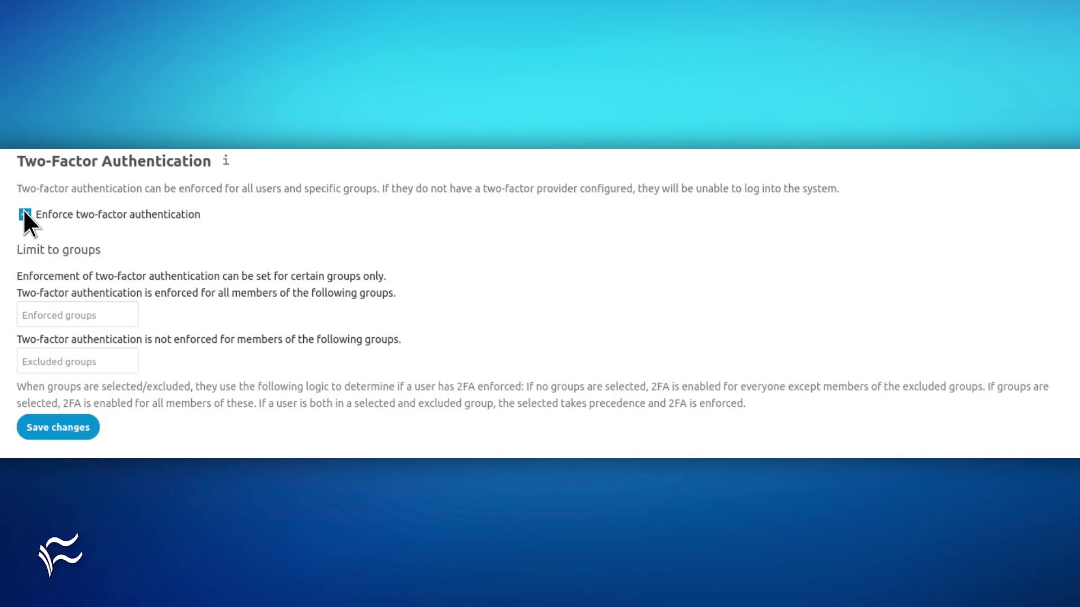
{"action": "left_click", "coordinate": [116, 316]}
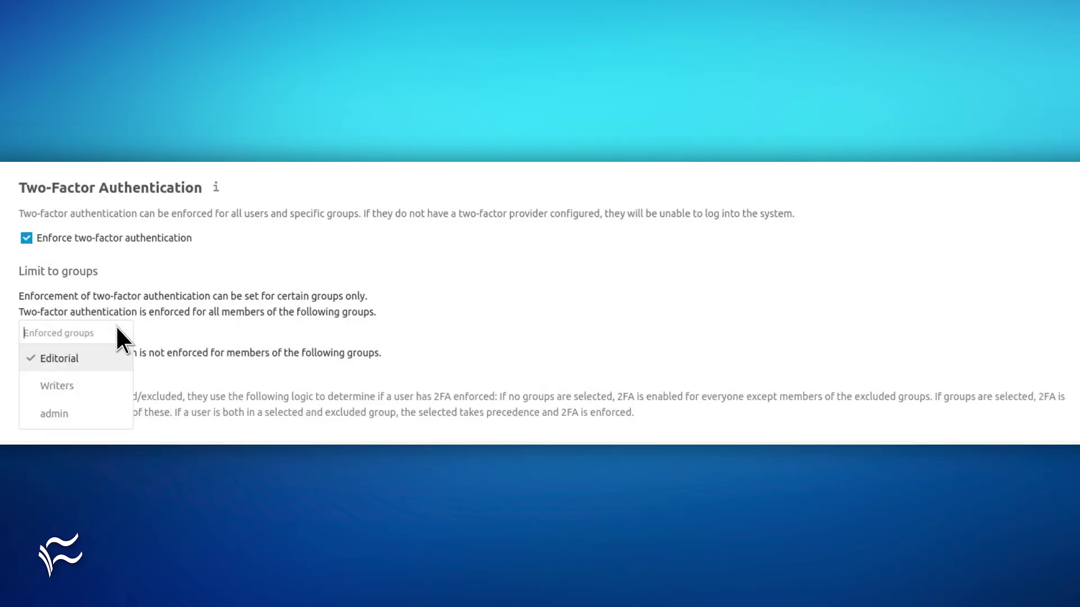
- Select Editorial as the enforced group for two-factor authentication
{"action": "left_click", "coordinate": [116, 358]}
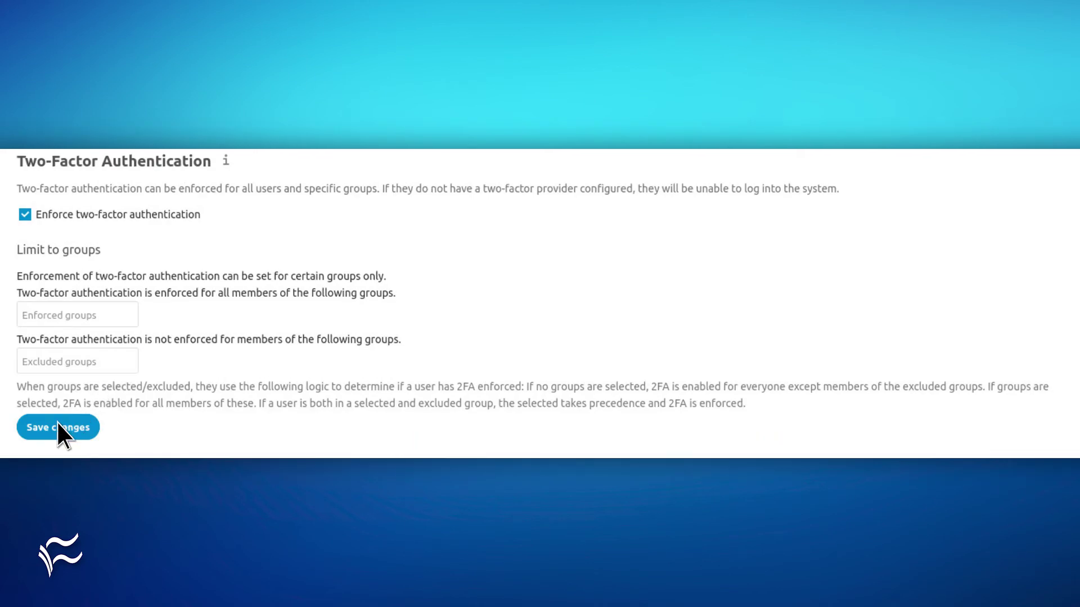
- Save the two-factor enforcement settings
{"action": "left_click", "coordinate": [57, 422]}
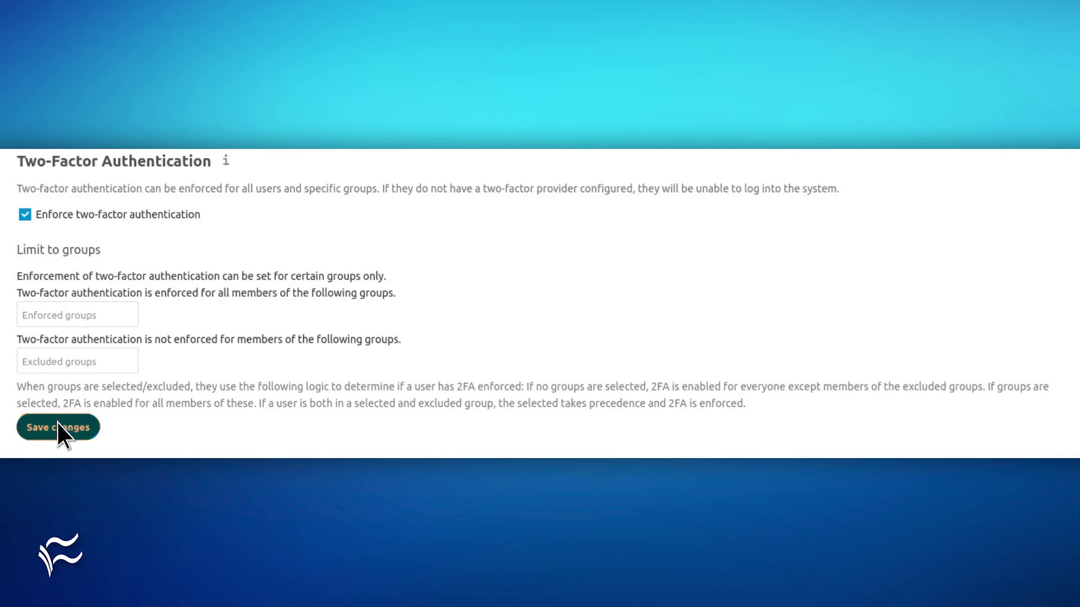